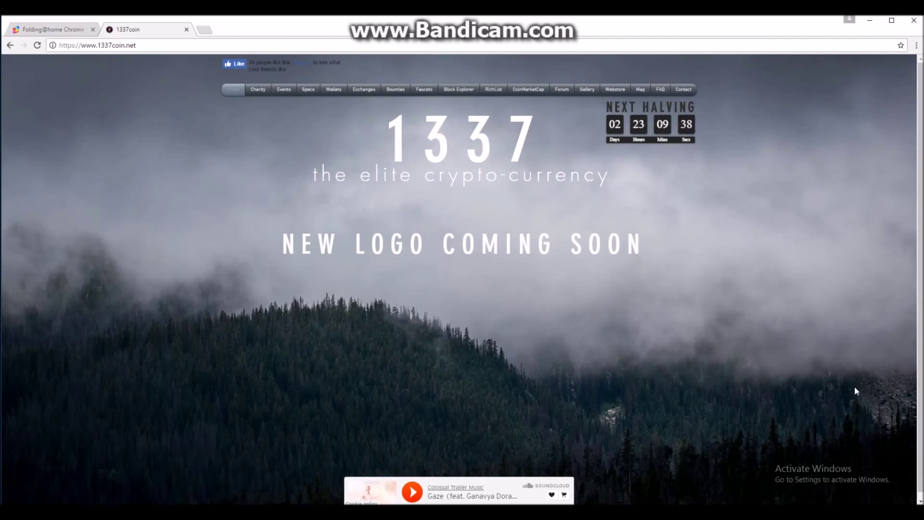
# Step: Download 1337-qt12-3-17.zip from MEGA through the browser and switch back to the 1337coin Wallets tab
pyautogui.click(339, 91)
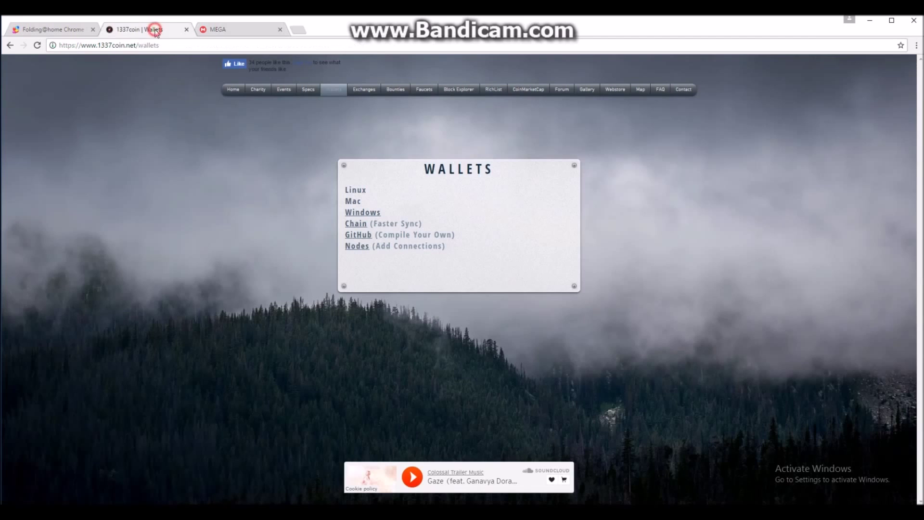
pyautogui.click(156, 30)
# Step: Start and then cancel the 1337_blockchain (2).zip download, and open the Nodes peers list
pyautogui.click(355, 226)
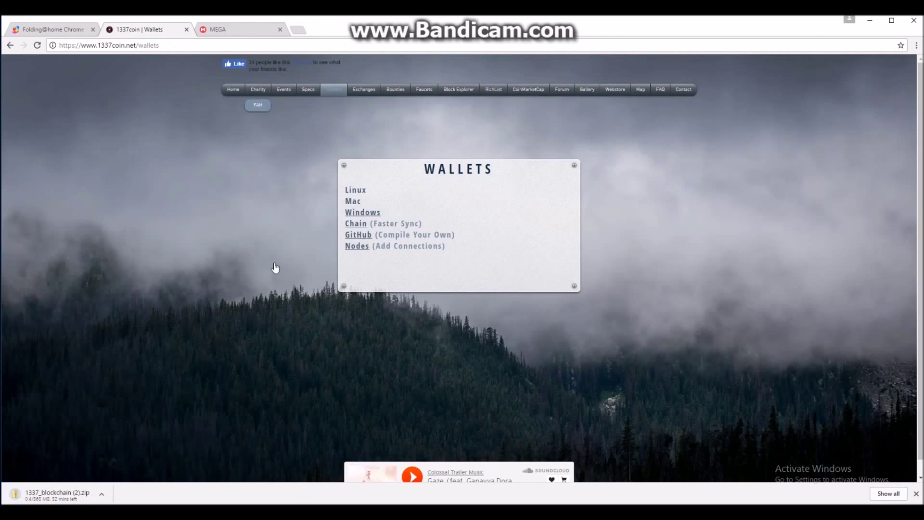
pyautogui.click(102, 494)
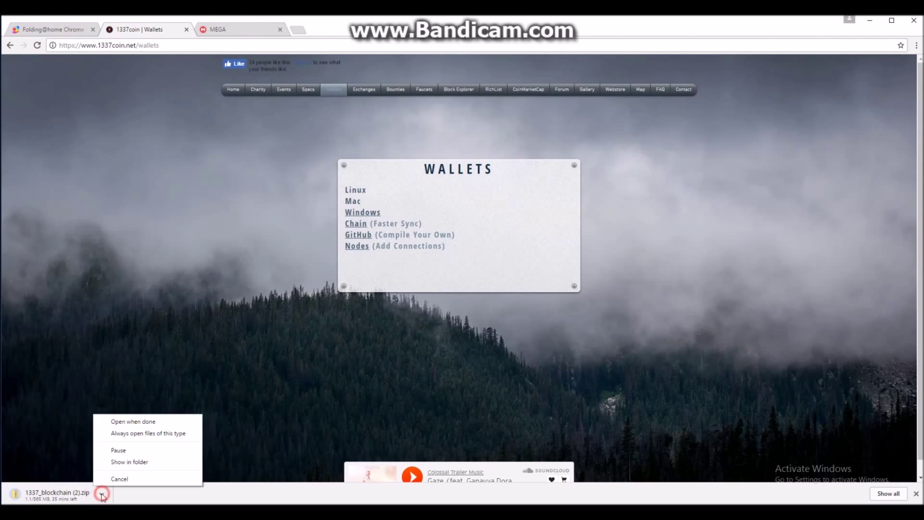
pyautogui.click(113, 478)
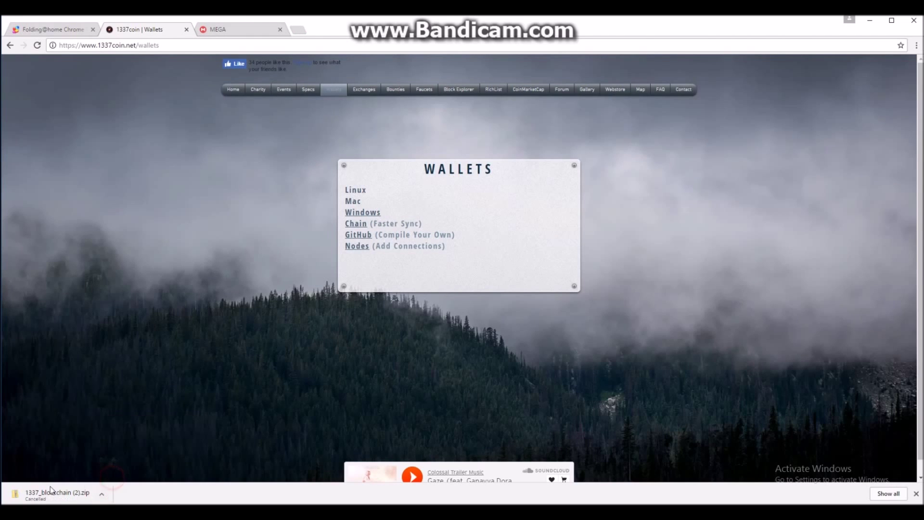
pyautogui.click(356, 248)
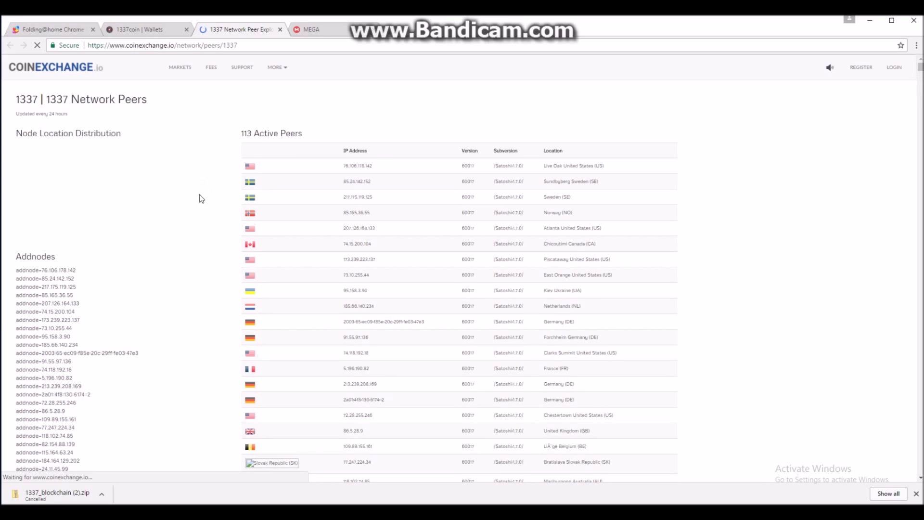
# Step: Scroll the 1337 Network Peers page down to the copy addnodes button
pyautogui.scroll(-9, 199, 194)
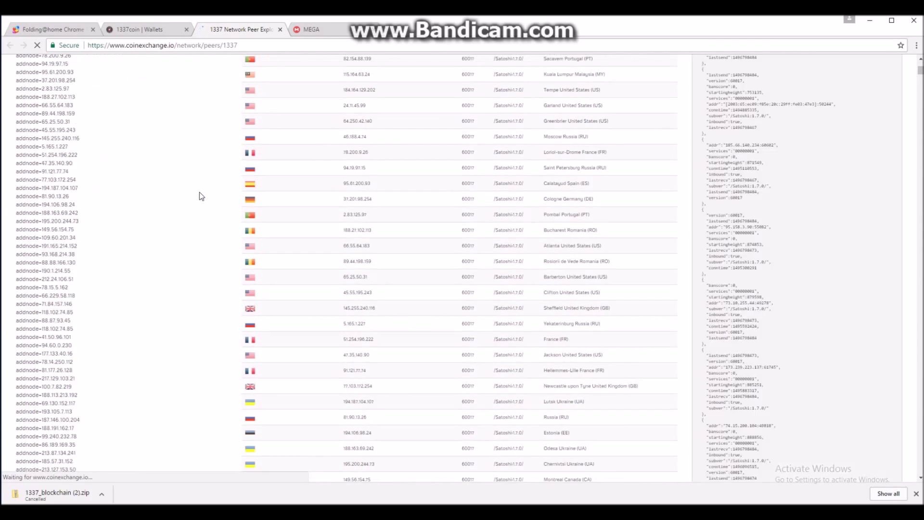
pyautogui.scroll(-8, 200, 195)
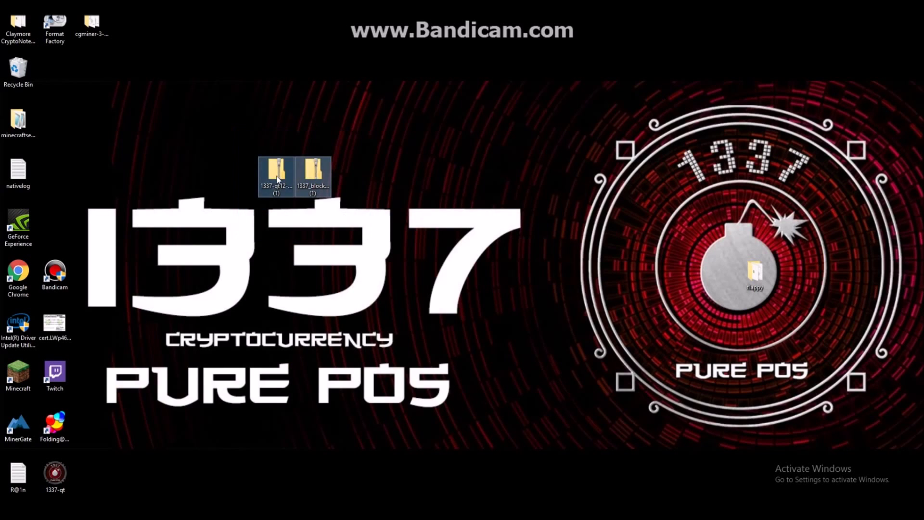
pyautogui.doubleClick(277, 171)
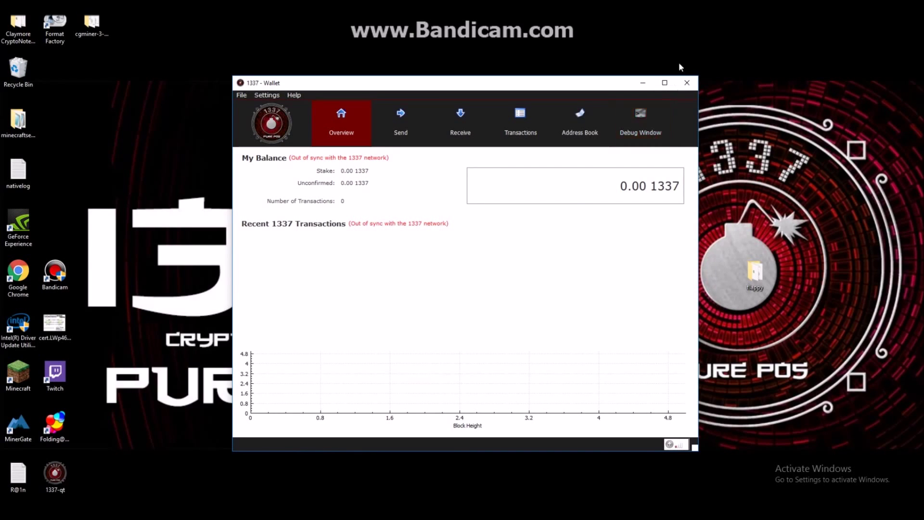
pyautogui.click(687, 83)
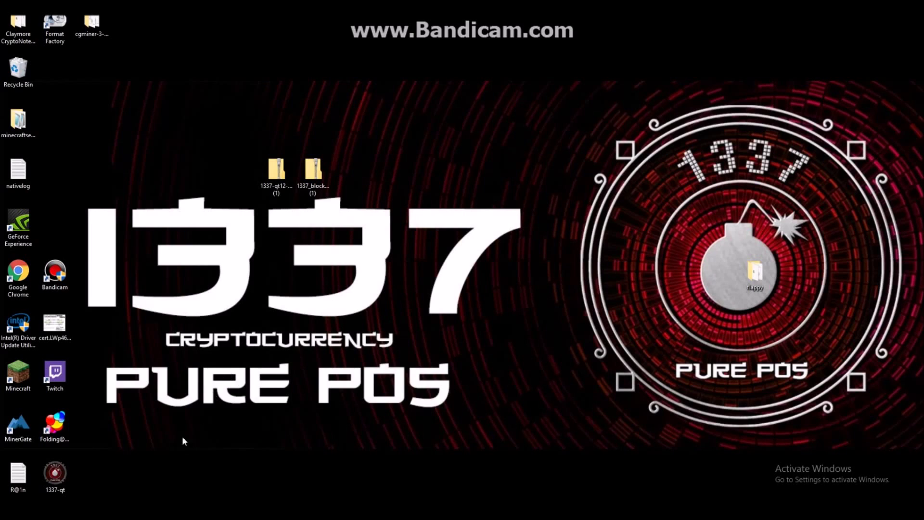
# Step: Run %appdata% from the Run dialog to open the AppData Roaming folder
pyautogui.press('super+r')
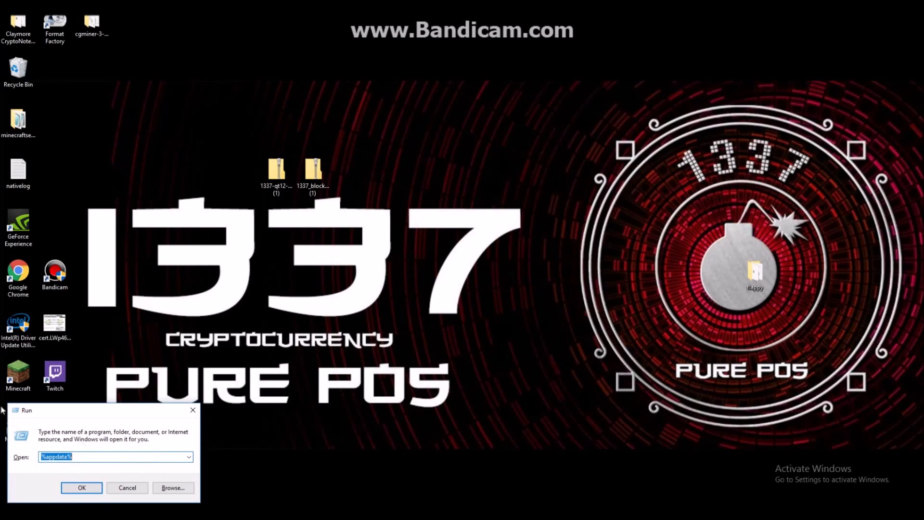
pyautogui.moveTo(57, 414); pyautogui.dragTo(380, 167)
pyautogui.click(414, 210)
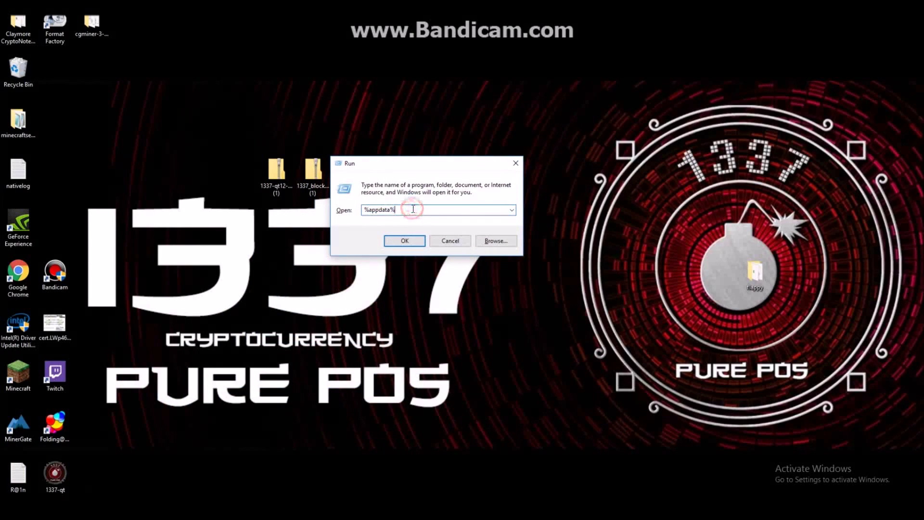
pyautogui.moveTo(398, 211); pyautogui.dragTo(360, 210)
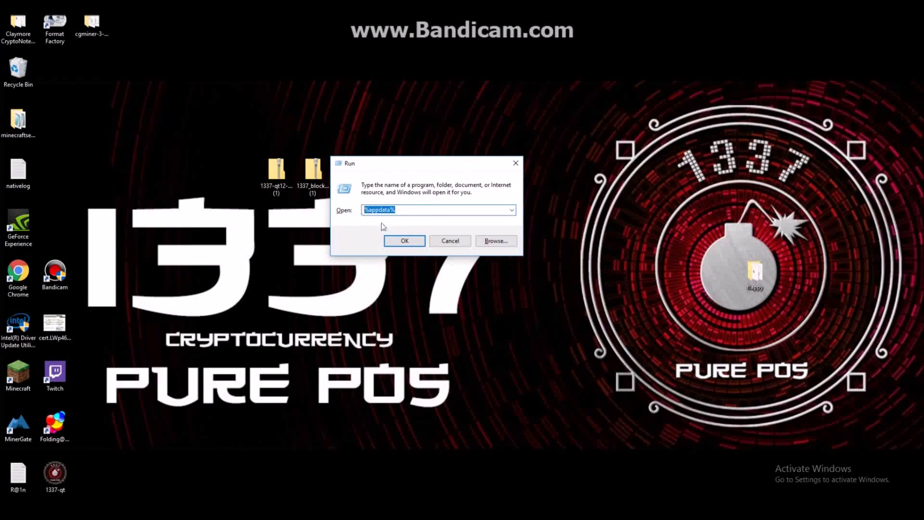
pyautogui.click(403, 242)
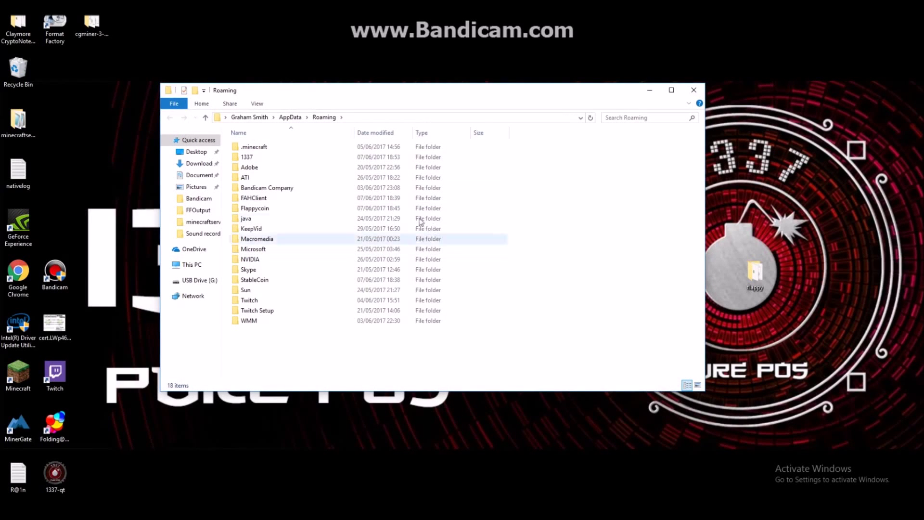
# Step: Open the 1337 folder and delete every item except wallet.dat
pyautogui.click(284, 157)
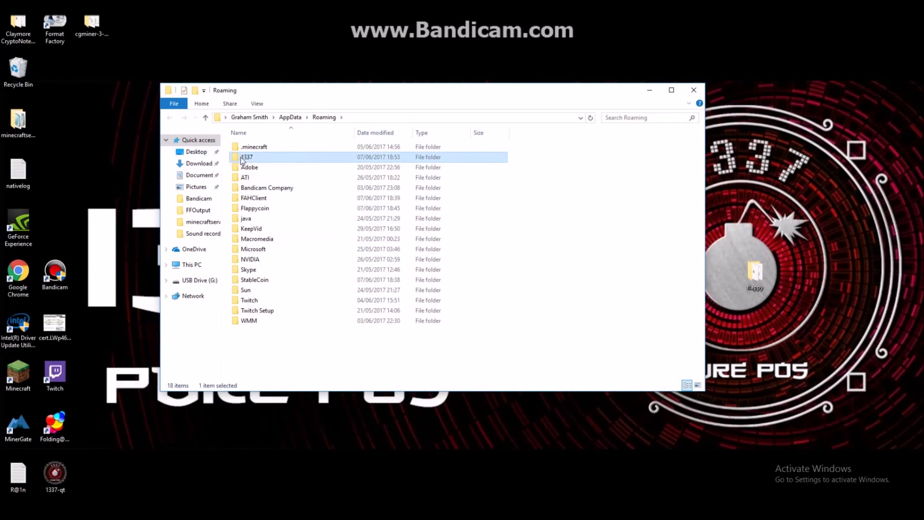
pyautogui.doubleClick(259, 158)
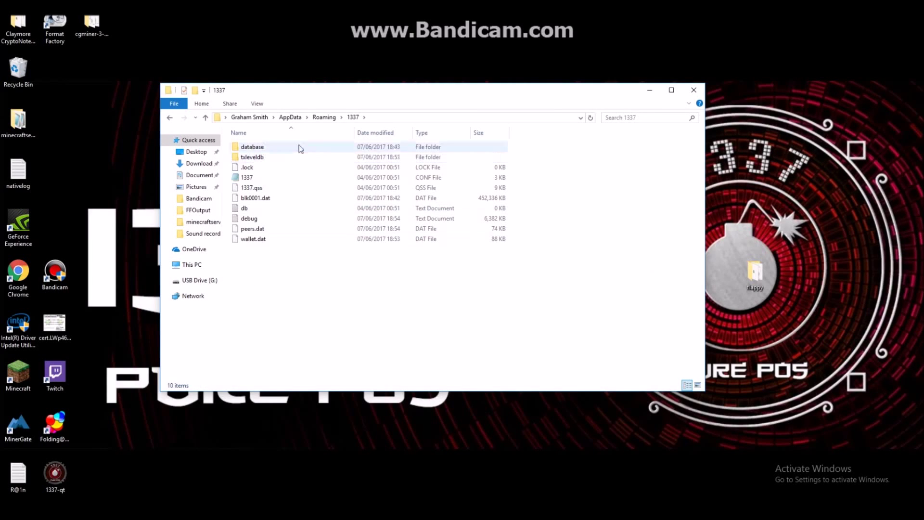
pyautogui.moveTo(564, 221); pyautogui.dragTo(438, 212)
pyautogui.click(542, 218)
pyautogui.click(525, 230)
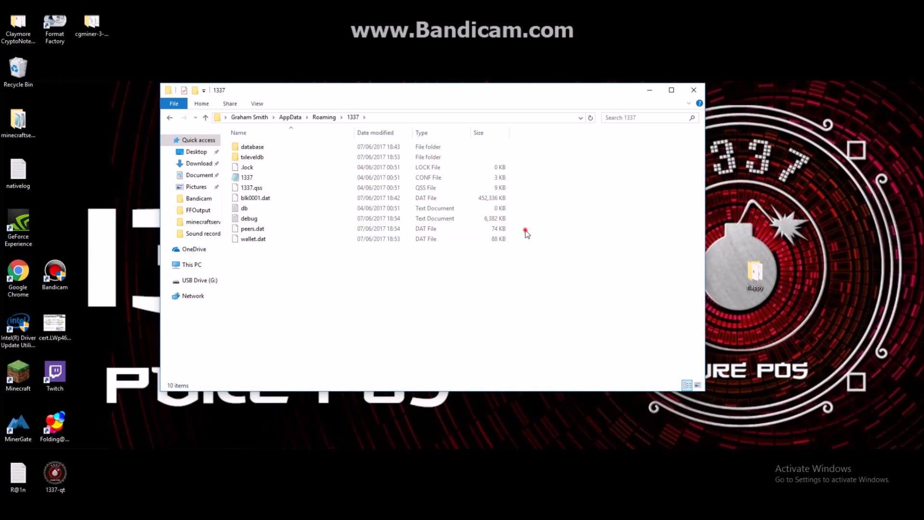
pyautogui.moveTo(525, 229); pyautogui.dragTo(288, 143)
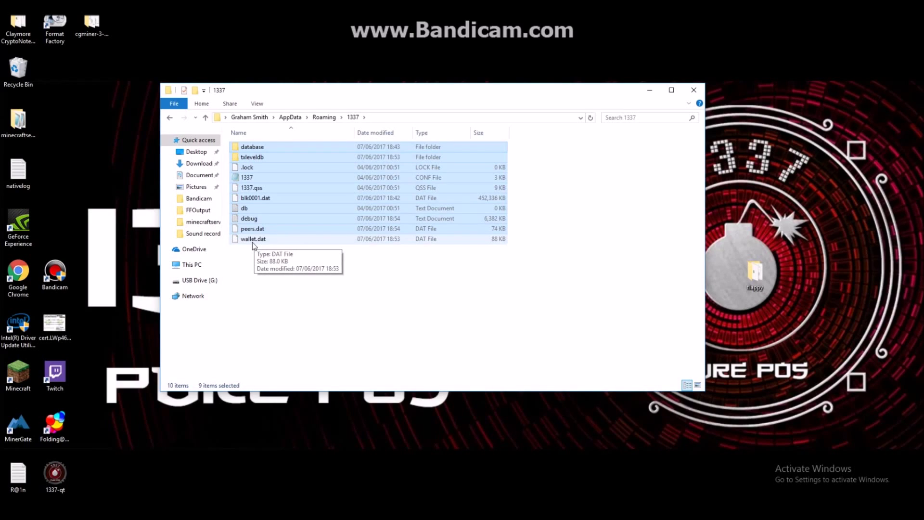
pyautogui.press('Delete')
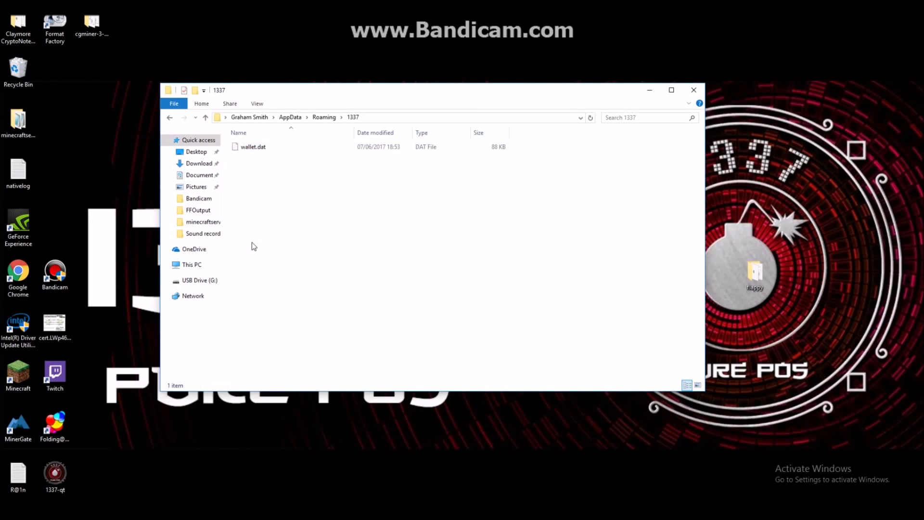
pyautogui.click(336, 86)
# Step: Open the 1337_blockchain (1) zip from the desktop
pyautogui.moveTo(335, 94); pyautogui.dragTo(506, 76)
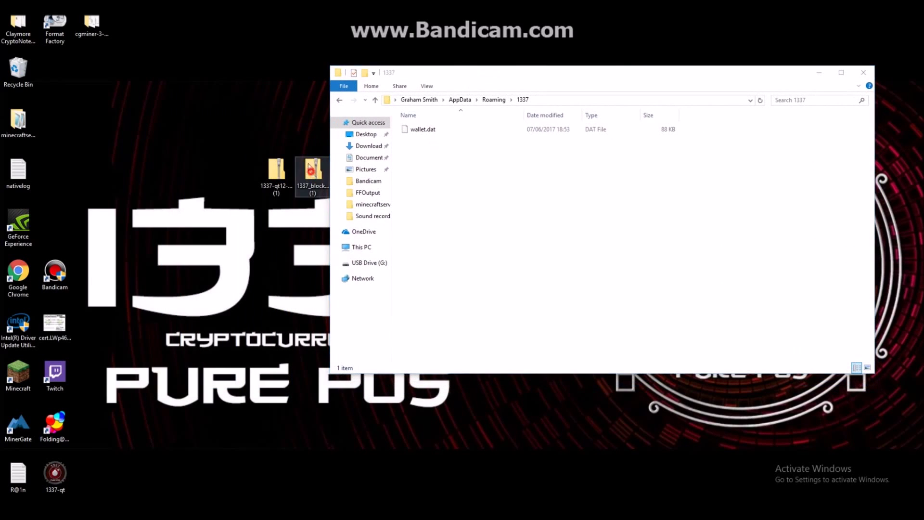
pyautogui.moveTo(308, 166); pyautogui.dragTo(281, 86)
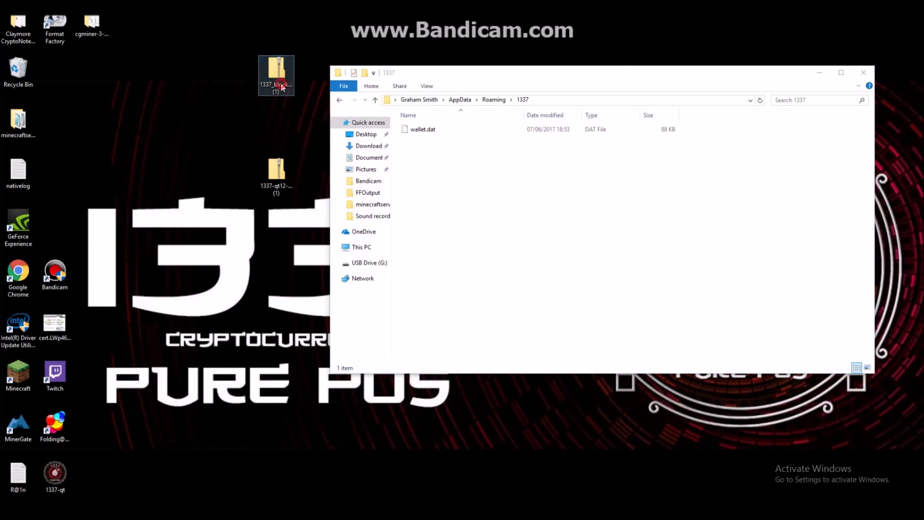
pyautogui.doubleClick(282, 85)
# Step: Cut database, txleveldb, blk0001.dat and peers.dat for pasting into the 1337 folder
pyautogui.moveTo(606, 215); pyautogui.dragTo(446, 125)
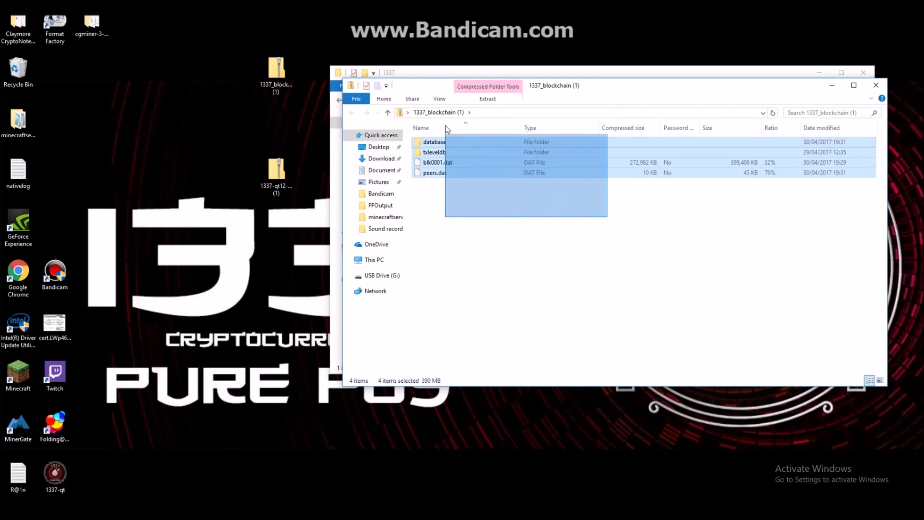
pyautogui.rightClick(445, 144)
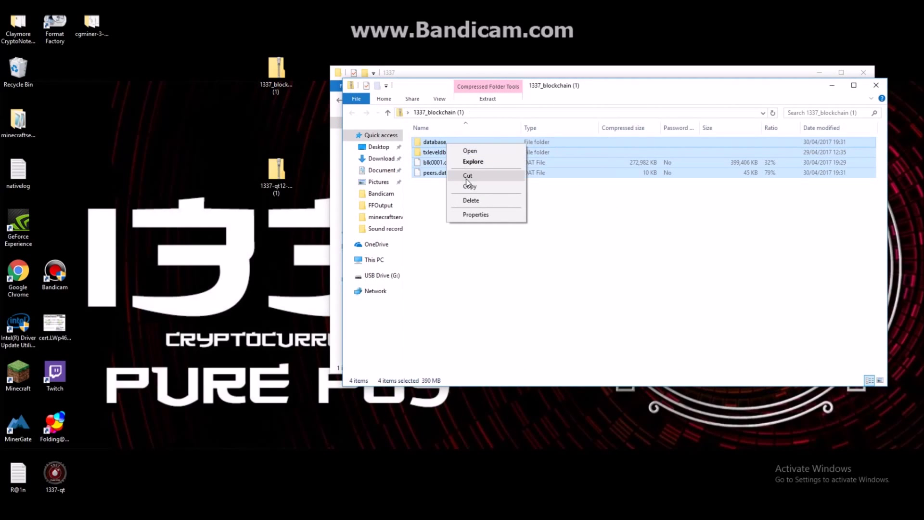
pyautogui.click(466, 177)
pyautogui.click(466, 67)
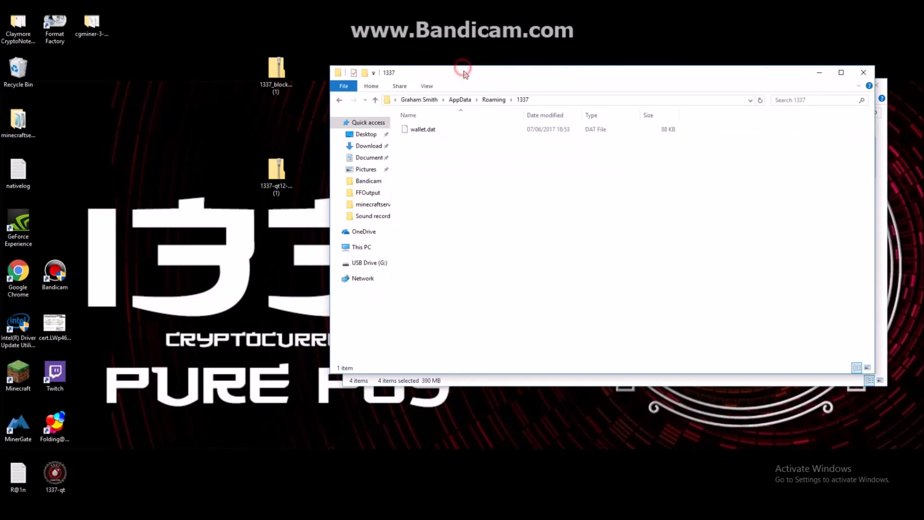
pyautogui.rightClick(501, 171)
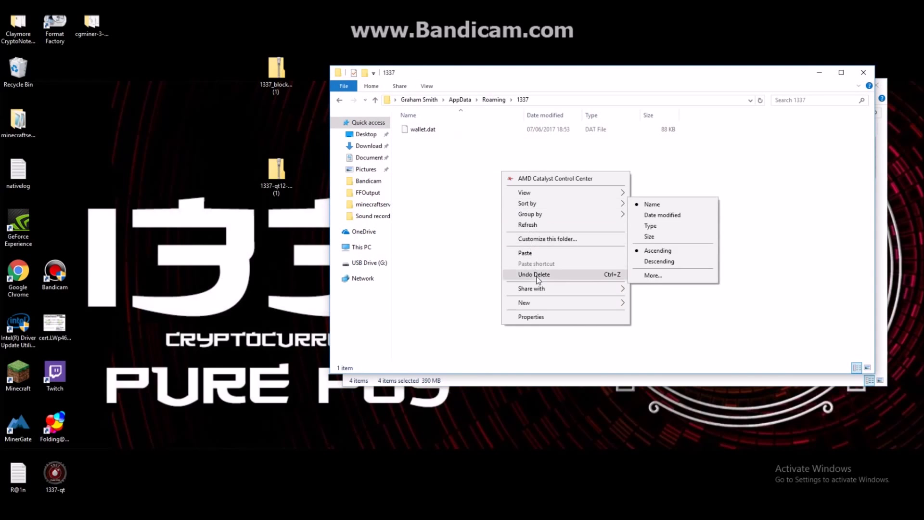
# Step: Paste the 224 blockchain items into the 1337 folder and wait for the move to finish
pyautogui.click(528, 249)
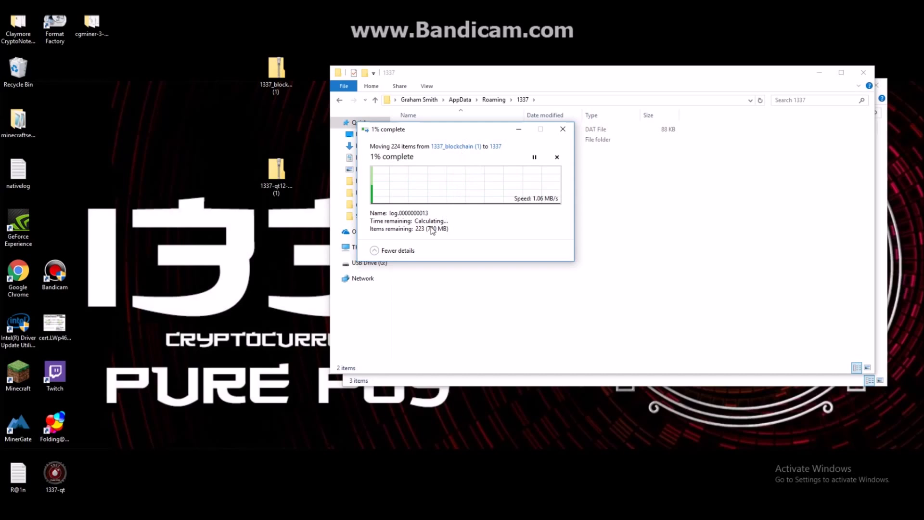
pyautogui.click(375, 251)
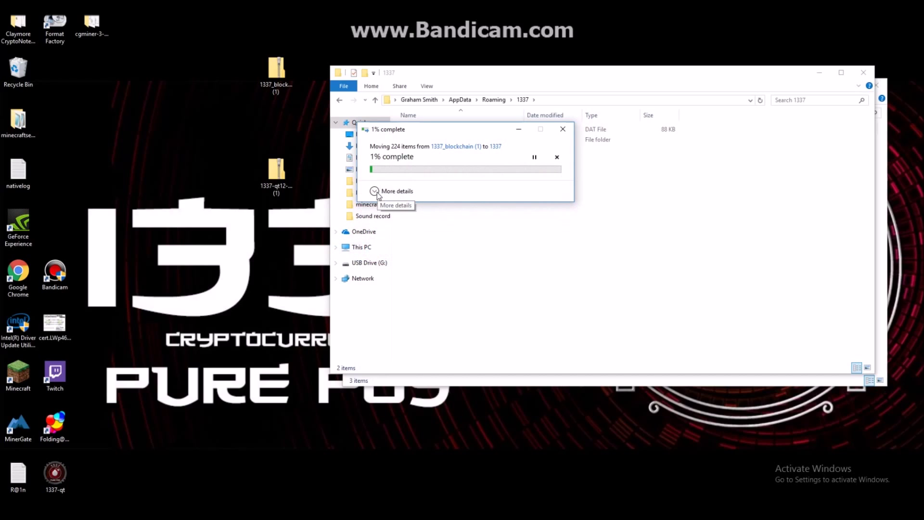
pyautogui.click(374, 191)
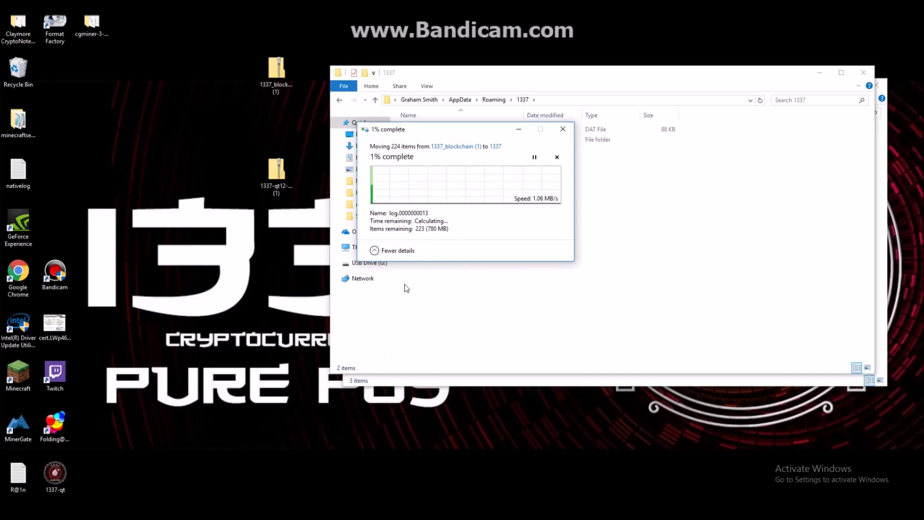
pyautogui.click(337, 510)
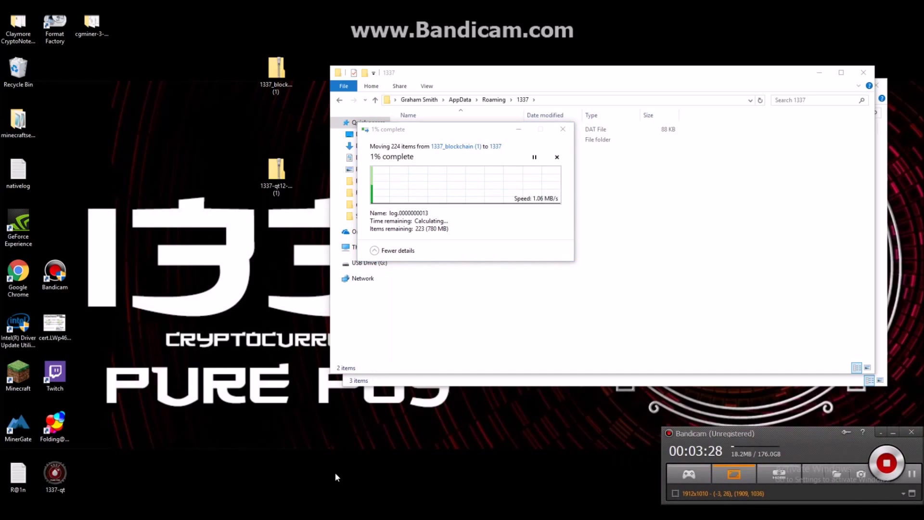
pyautogui.click(884, 462)
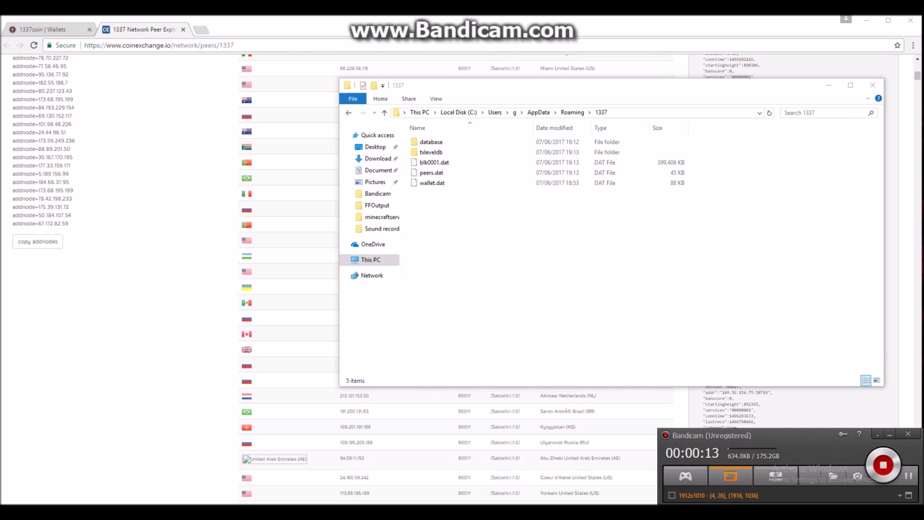
# Step: Open a blank Notepad document, then copy the full addnode list from the peers page
pyautogui.click(175, 503)
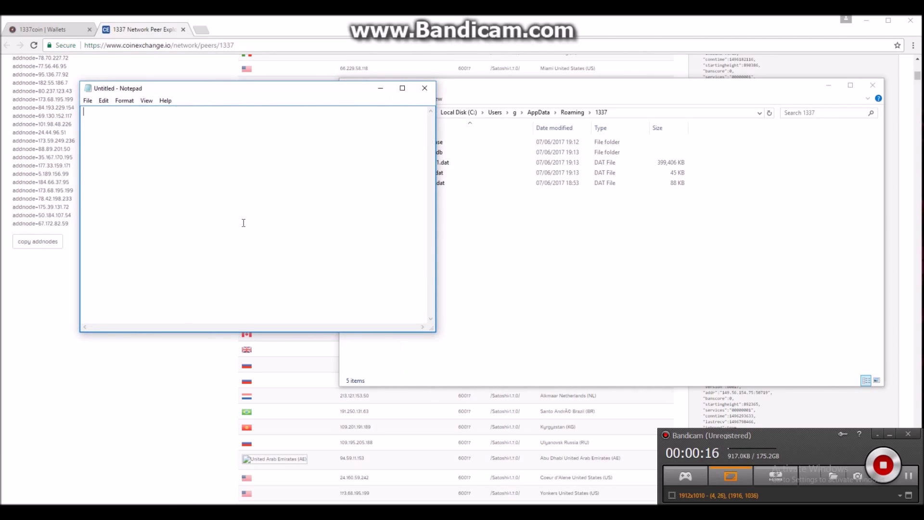
pyautogui.click(243, 223)
pyautogui.click(14, 317)
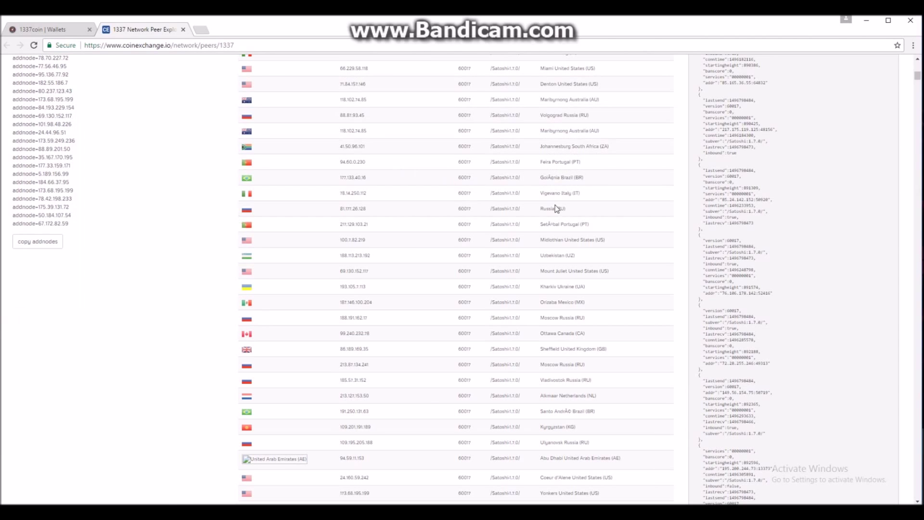
pyautogui.scroll(8, 784, 223)
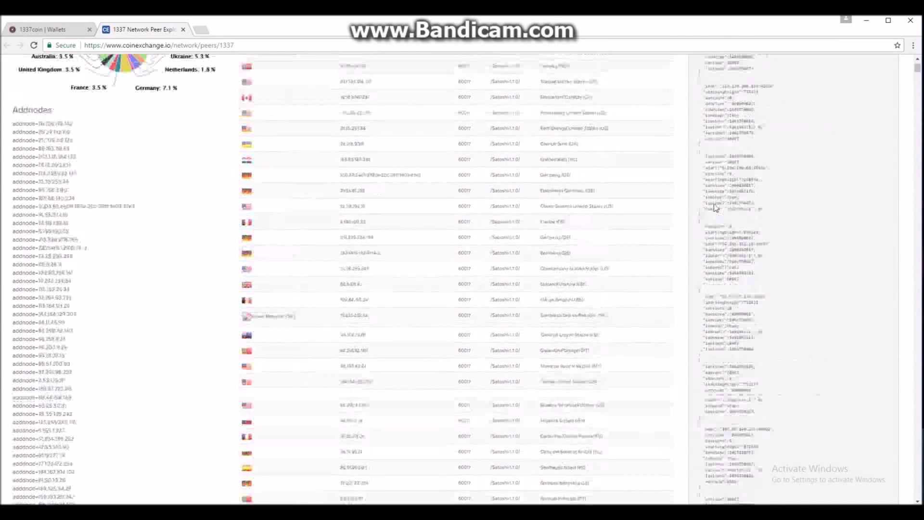
pyautogui.scroll(3, 715, 208)
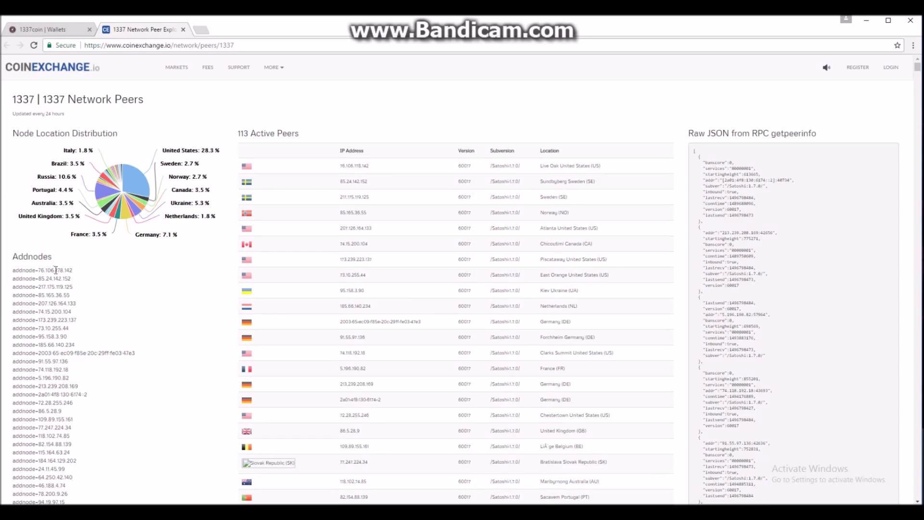
pyautogui.scroll(-1, 55, 270)
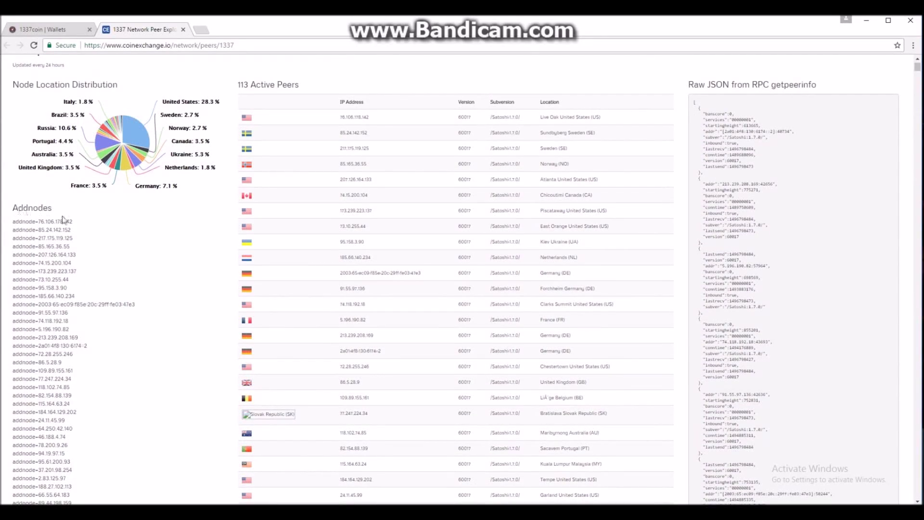
pyautogui.scroll(-15, 104, 236)
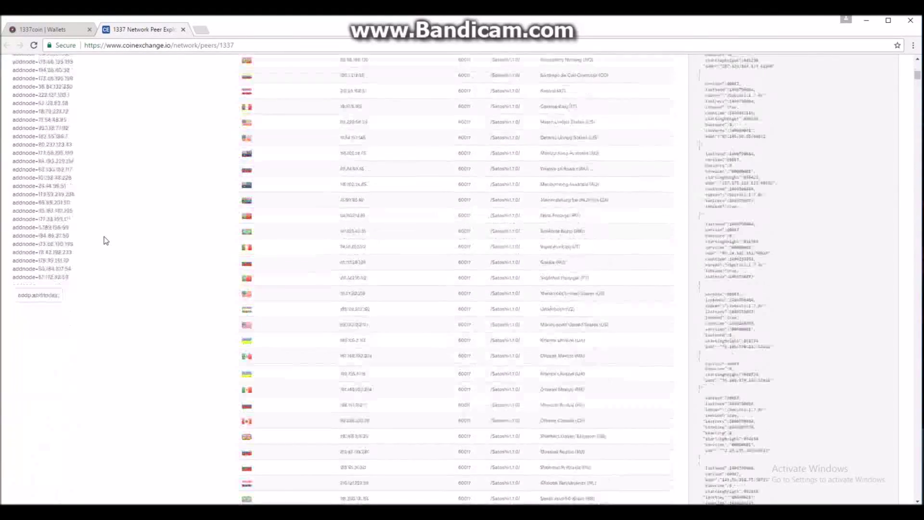
pyautogui.click(31, 294)
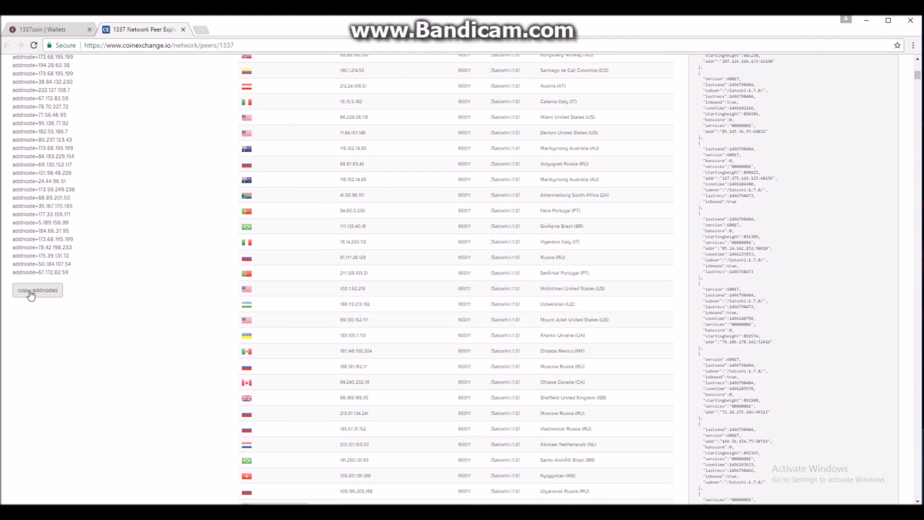
pyautogui.click(30, 294)
# Step: Paste the copied addnode=IP lines into the blank Notepad document
pyautogui.rightClick(171, 185)
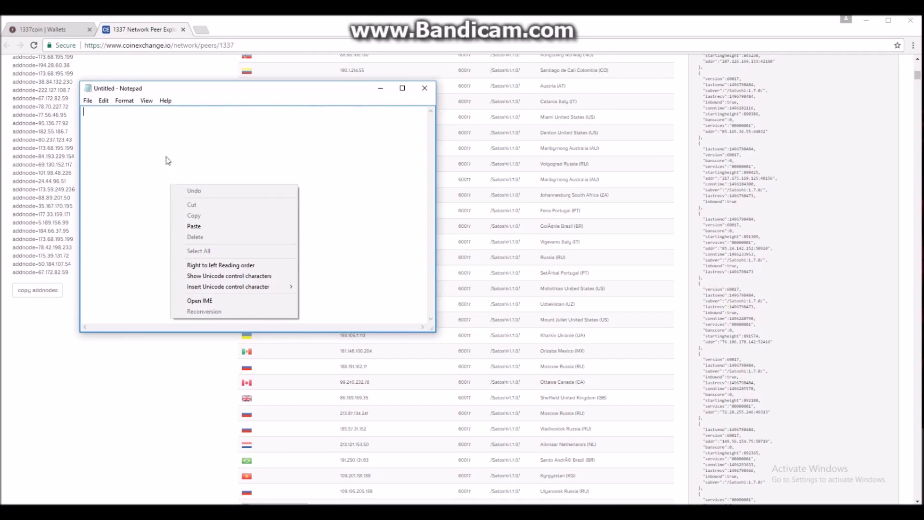
pyautogui.click(195, 226)
pyautogui.scroll(5, 201, 224)
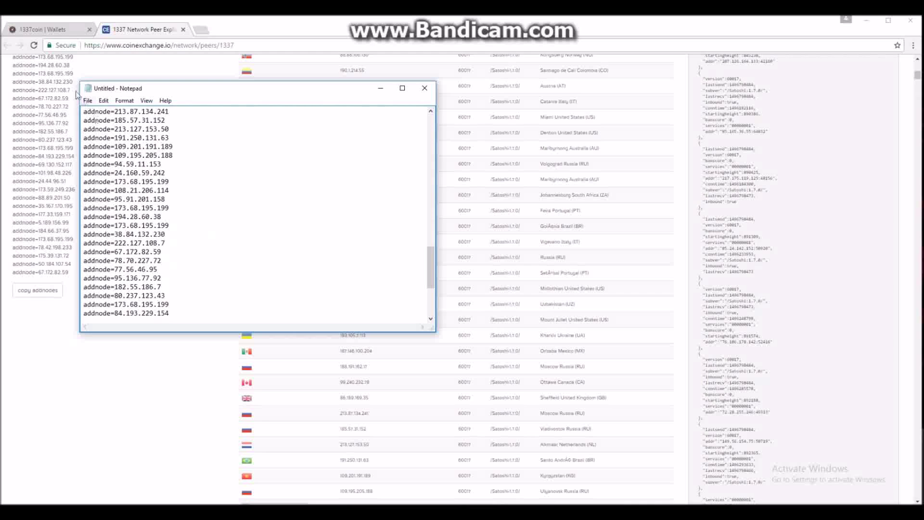
# Step: Save the list as 1337.conf (All Files type) in the 1337 folder and close Notepad
pyautogui.click(87, 101)
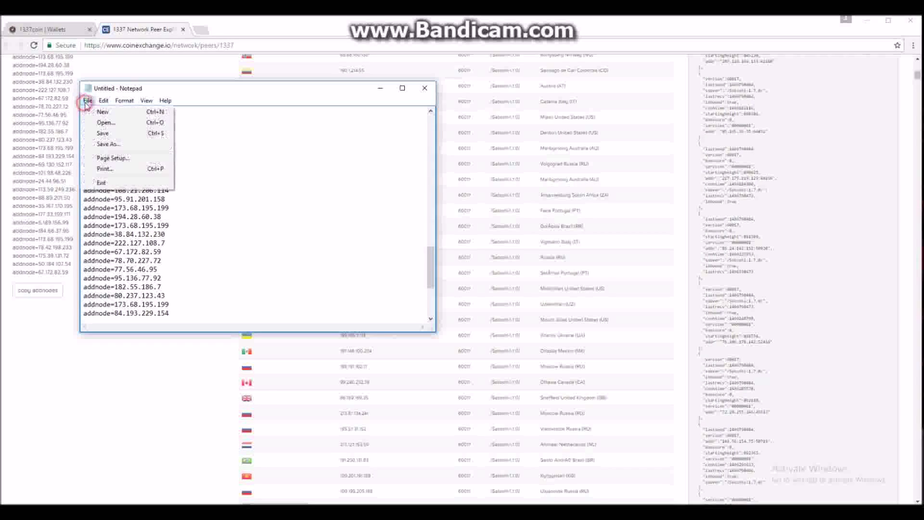
pyautogui.click(107, 144)
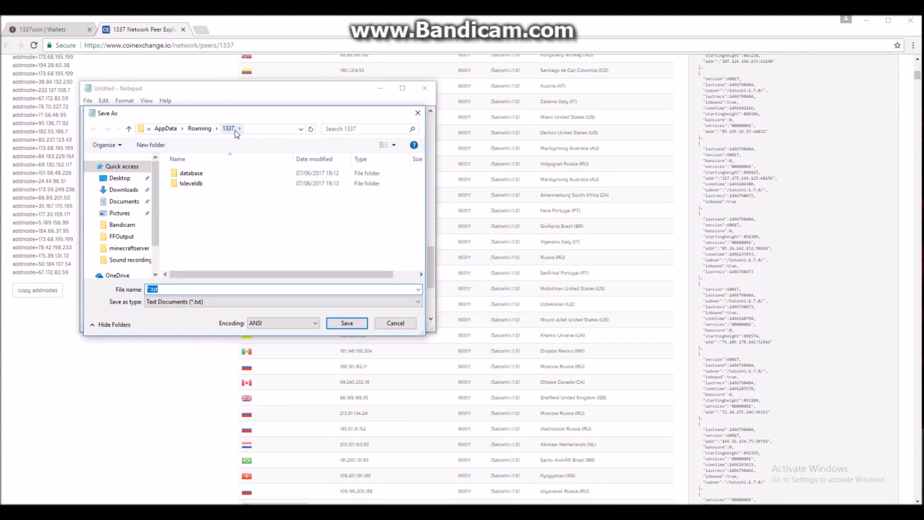
pyautogui.click(214, 302)
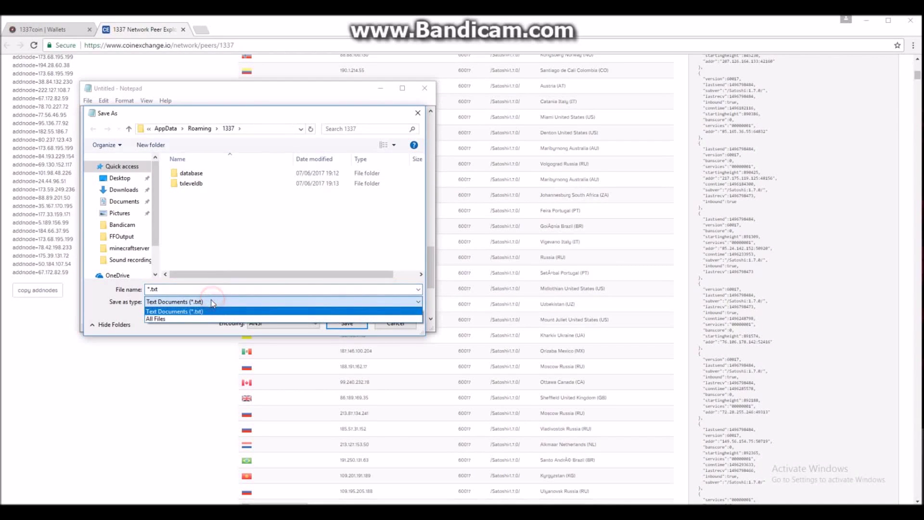
pyautogui.click(161, 319)
pyautogui.click(173, 289)
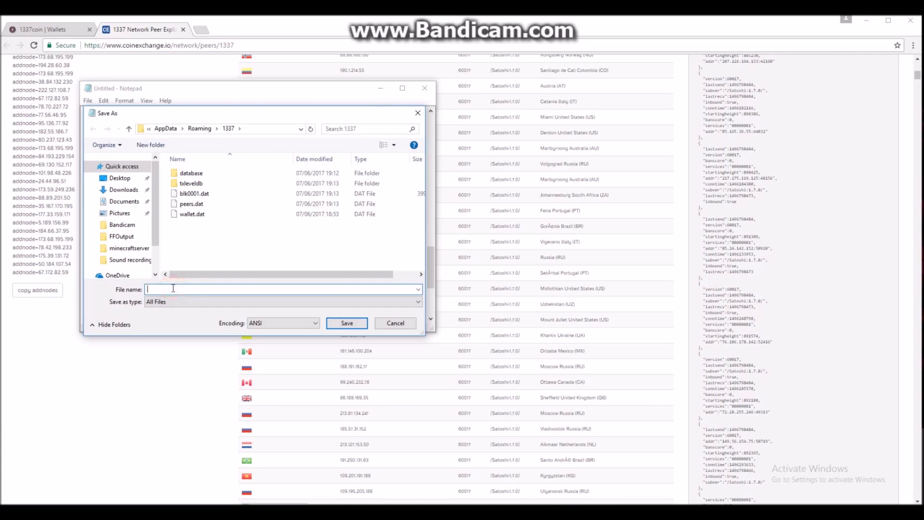
pyautogui.write('1337.conf')
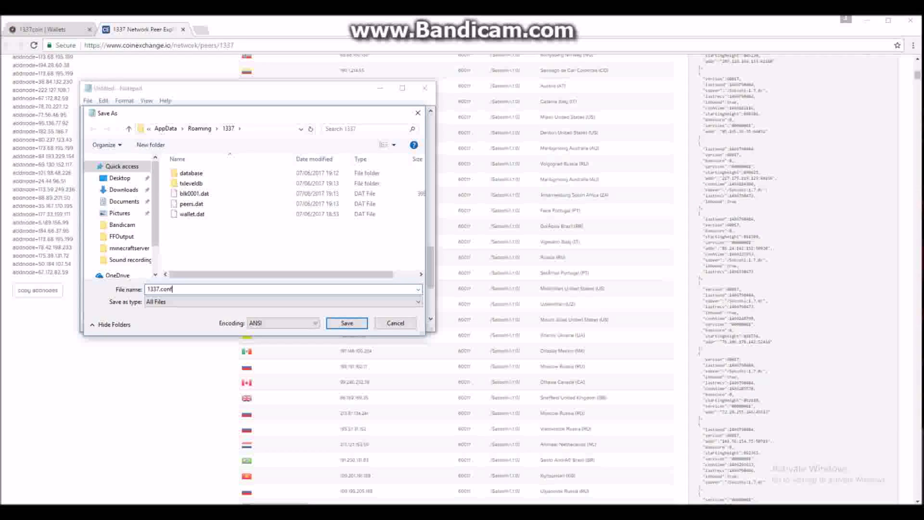
pyautogui.press('Return')
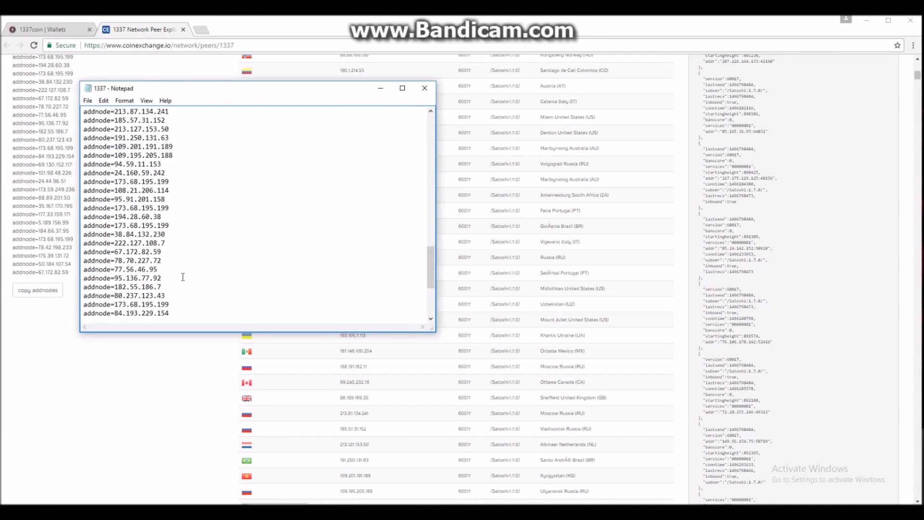
pyautogui.click(425, 88)
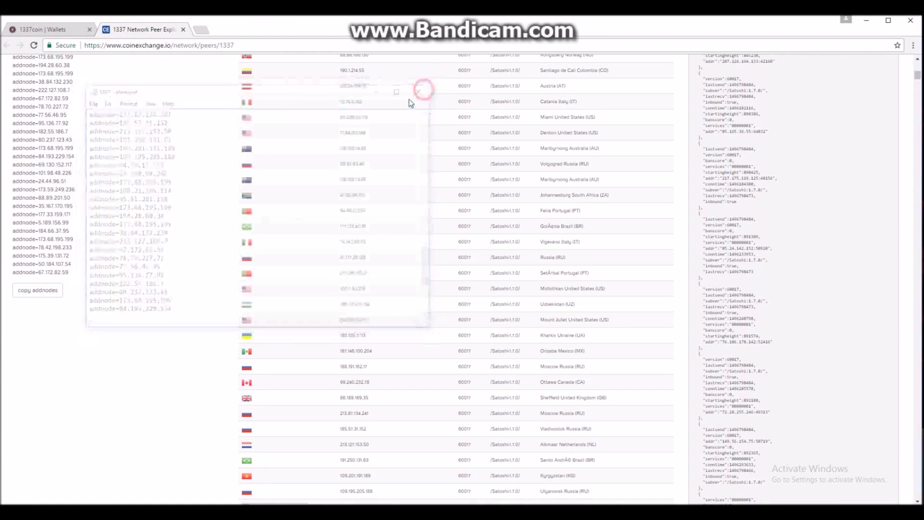
# Step: Clear the desktop, start 1337-qt and allow it through the Windows Firewall
pyautogui.click(866, 20)
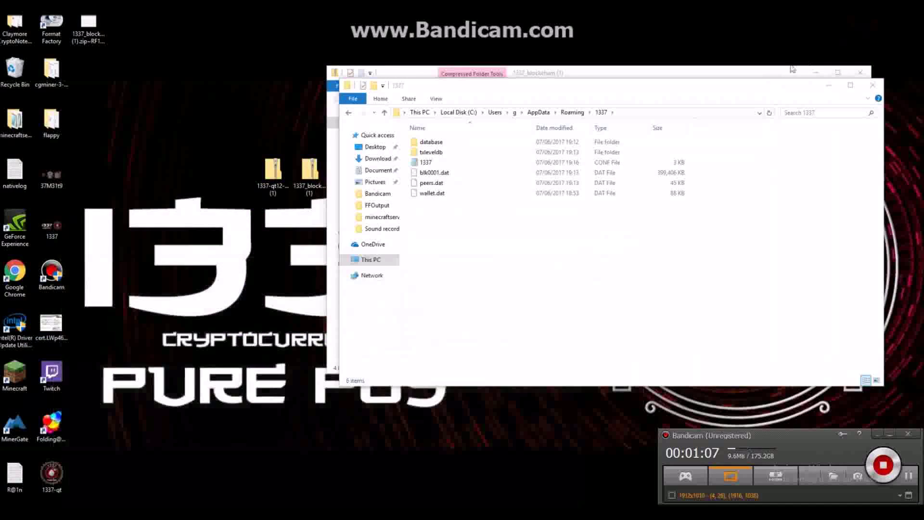
pyautogui.click(869, 87)
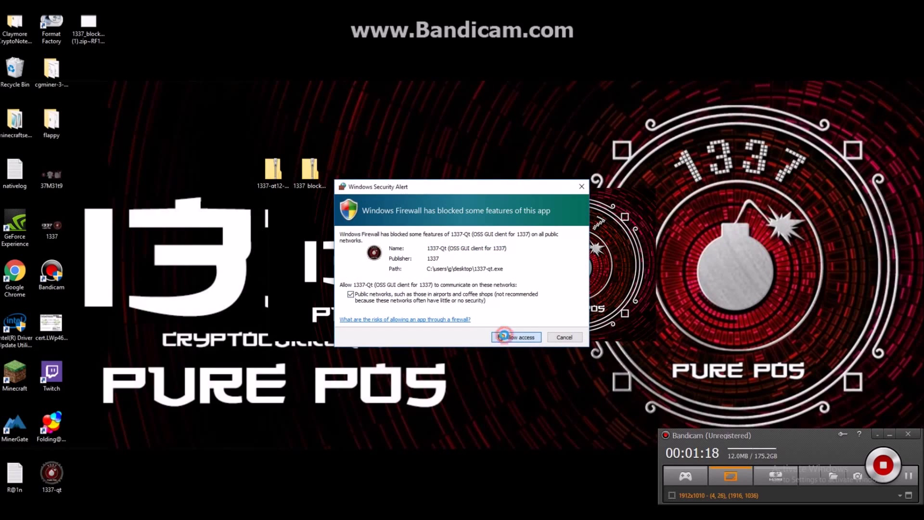
pyautogui.click(503, 335)
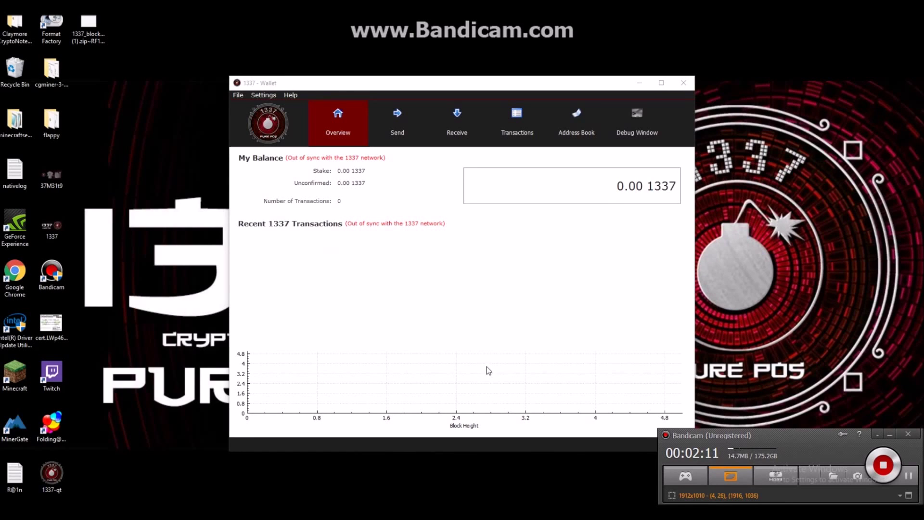
# Step: Reposition the wallet window and open Help > Debug Window to view block and connection counts
pyautogui.moveTo(456, 87); pyautogui.dragTo(403, 60)
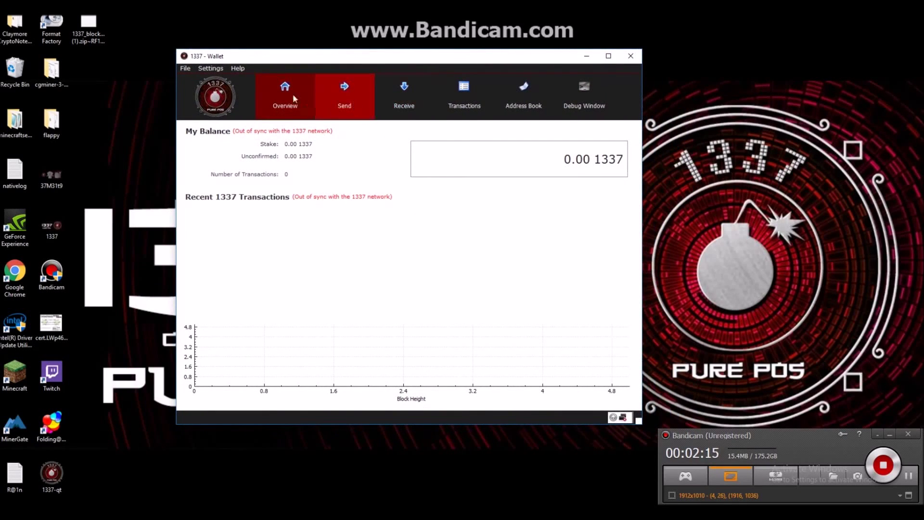
pyautogui.click(237, 69)
pyautogui.click(250, 79)
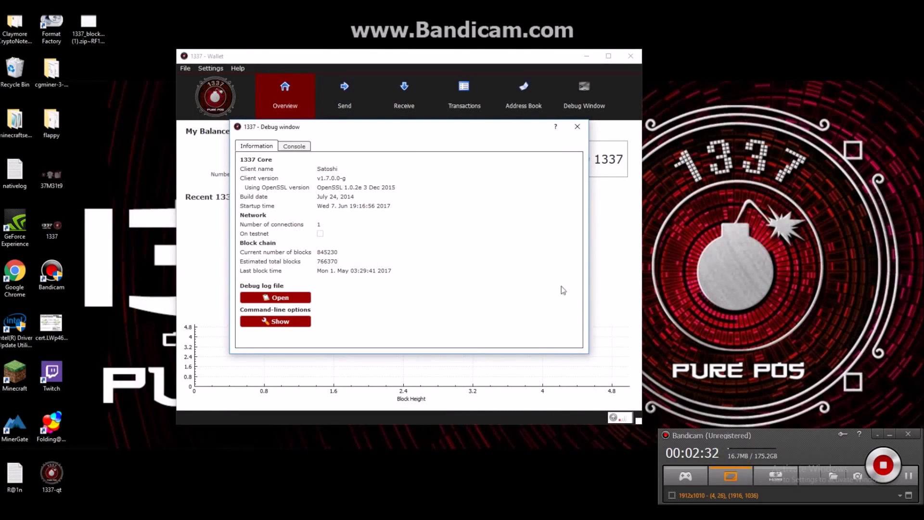
# Step: Close the Debug window to return to the Overview page
pyautogui.click(577, 127)
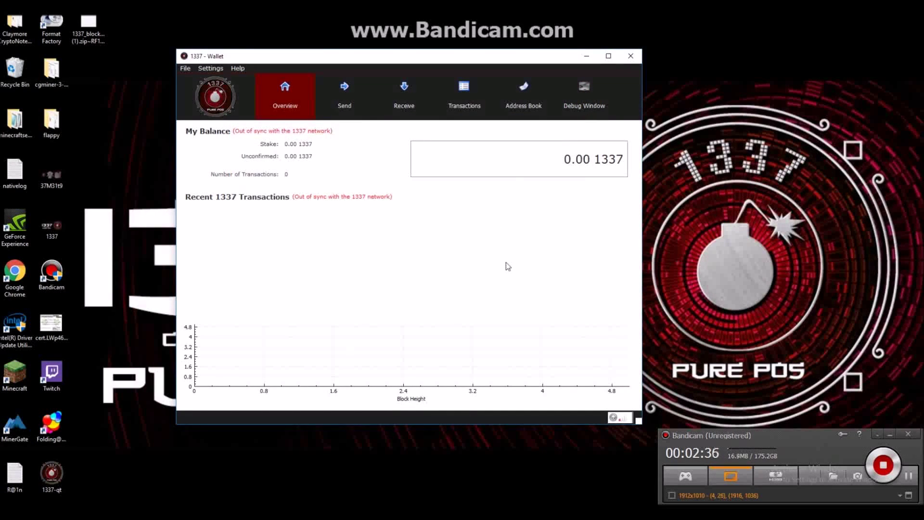